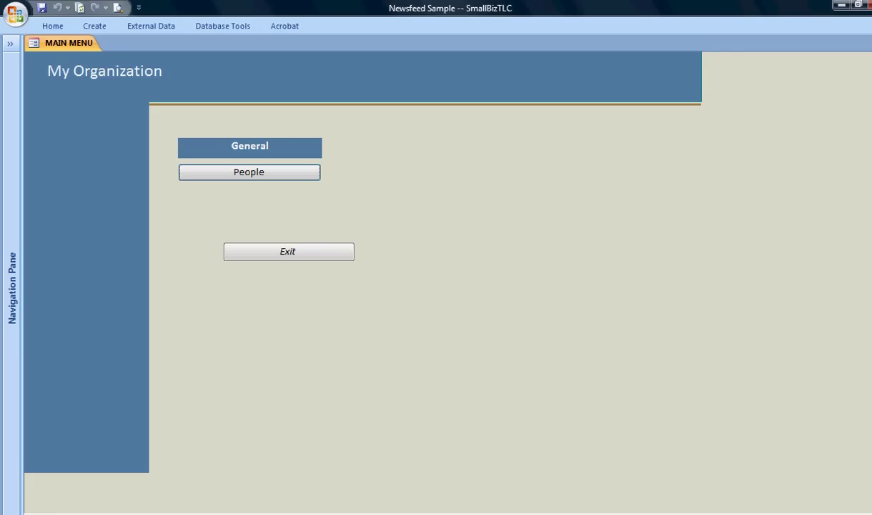
pyautogui.click(10, 43)
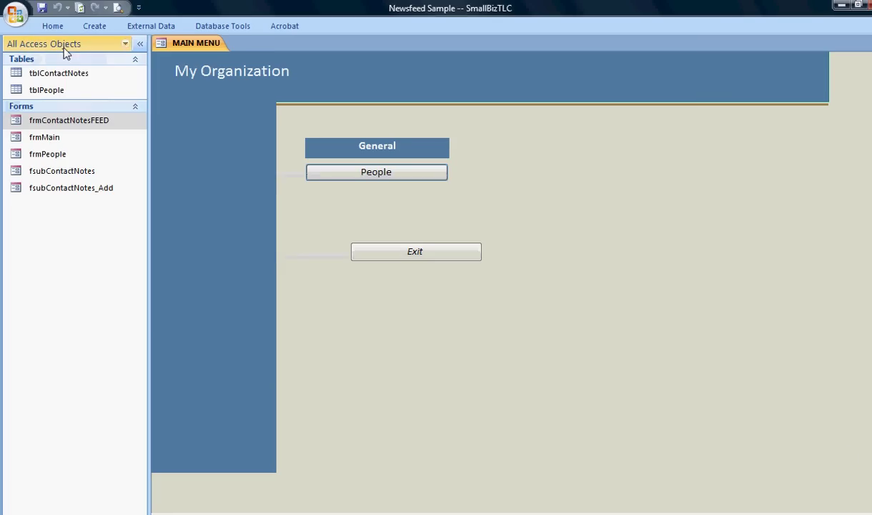
pyautogui.click(59, 90)
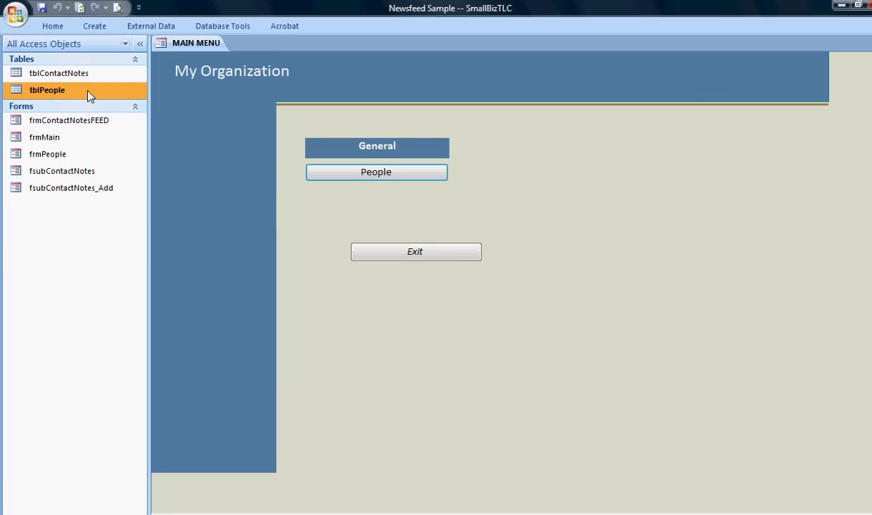
pyautogui.doubleClick(87, 92)
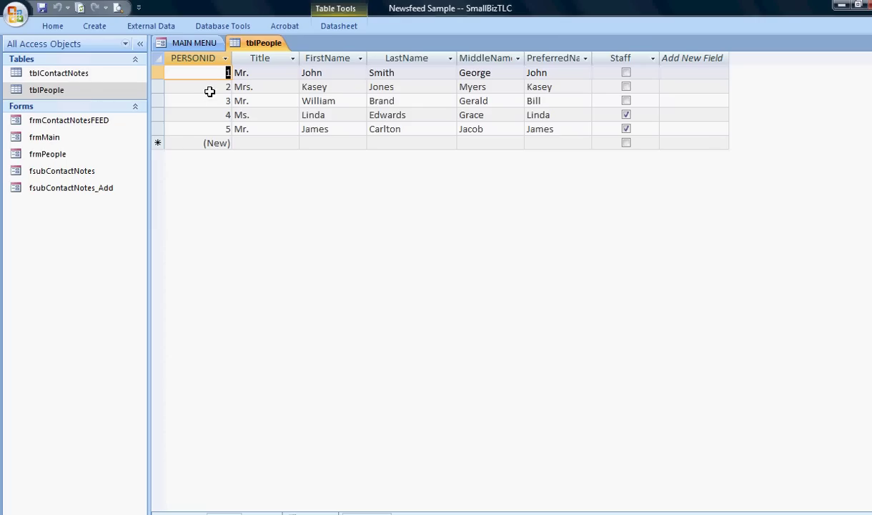
pyautogui.click(865, 44)
pyautogui.click(91, 77)
pyautogui.doubleClick(90, 76)
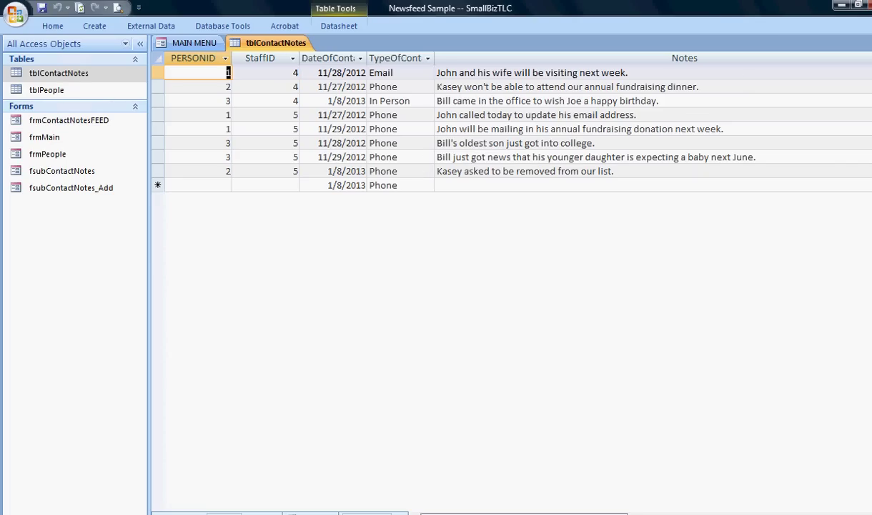
pyautogui.click(868, 43)
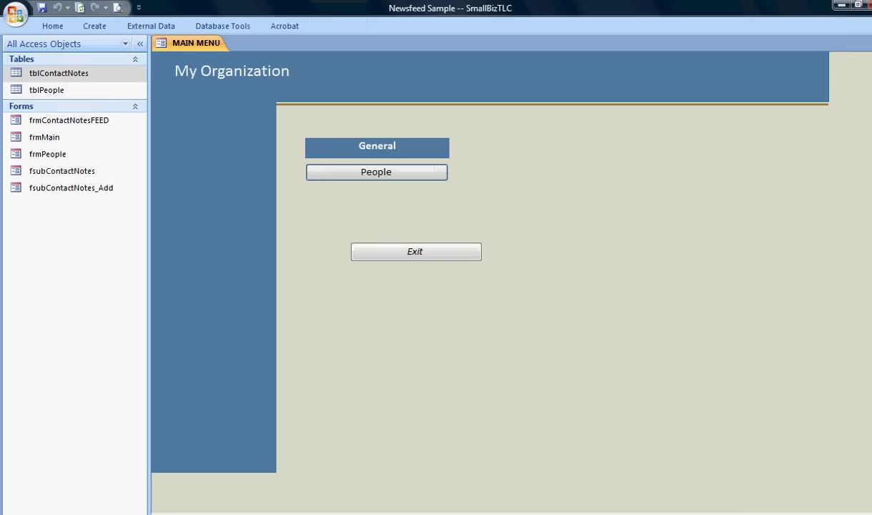
# - Open frmContactNotesFEED and collapse the Navigation Pane
pyautogui.doubleClick(42, 121)
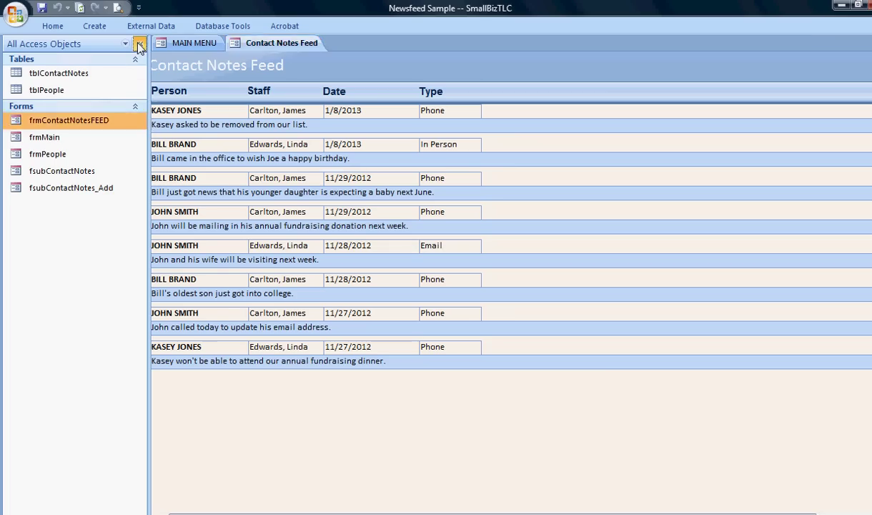
pyautogui.click(139, 44)
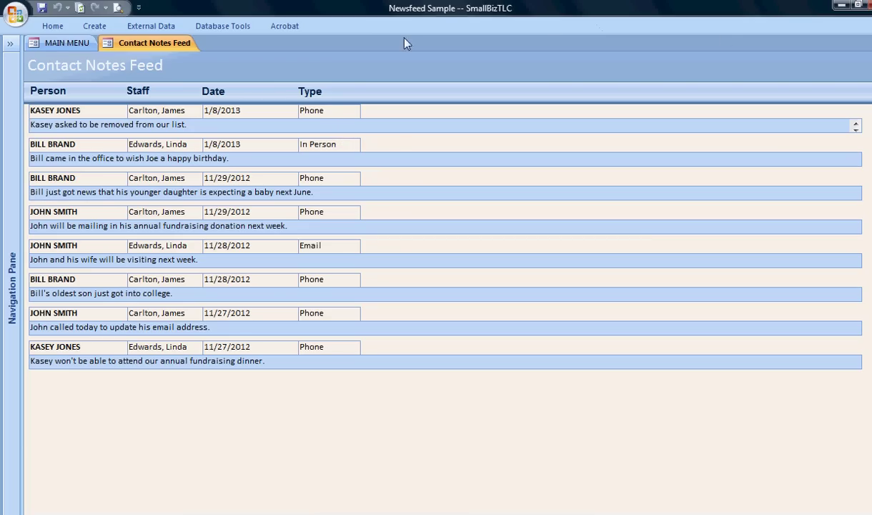
# - Go back to the main menu and open the People form
pyautogui.click(88, 45)
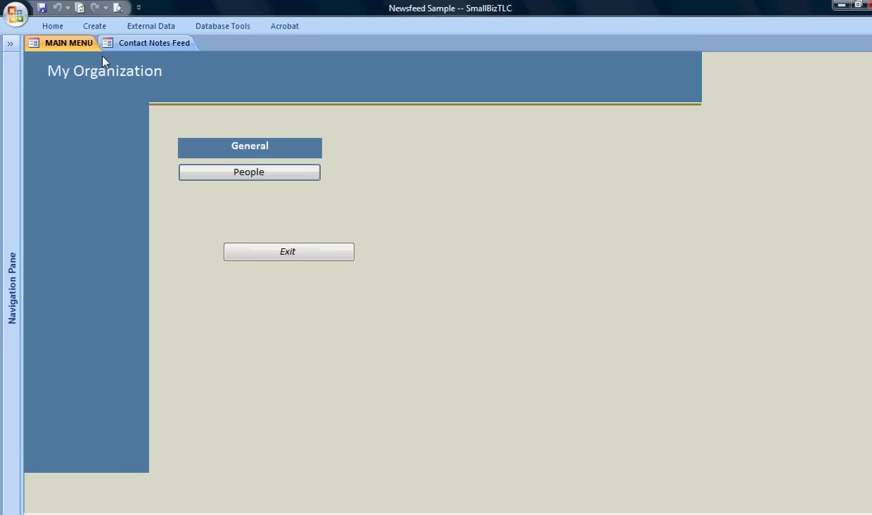
pyautogui.click(280, 177)
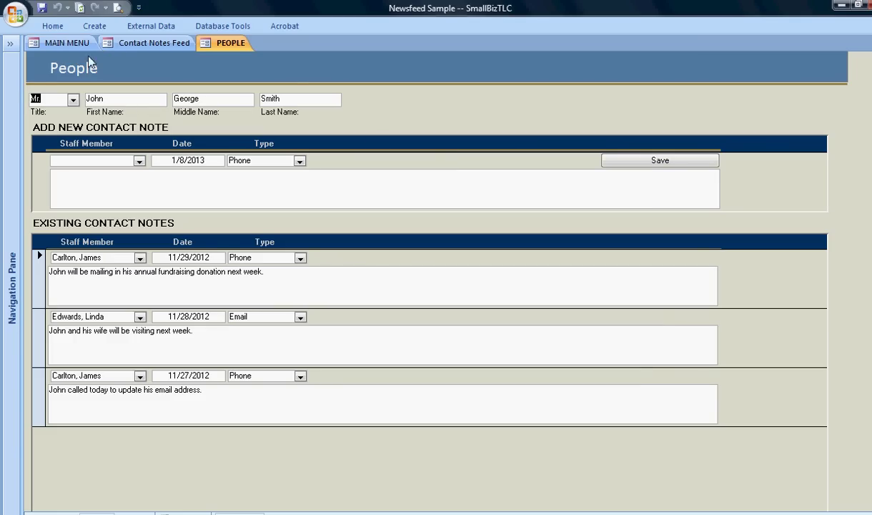
pyautogui.doubleClick(33, 98)
# - Save an Email note from the first staff member saying the contact will attend next week's gala dinner
pyautogui.click(139, 161)
pyautogui.click(128, 171)
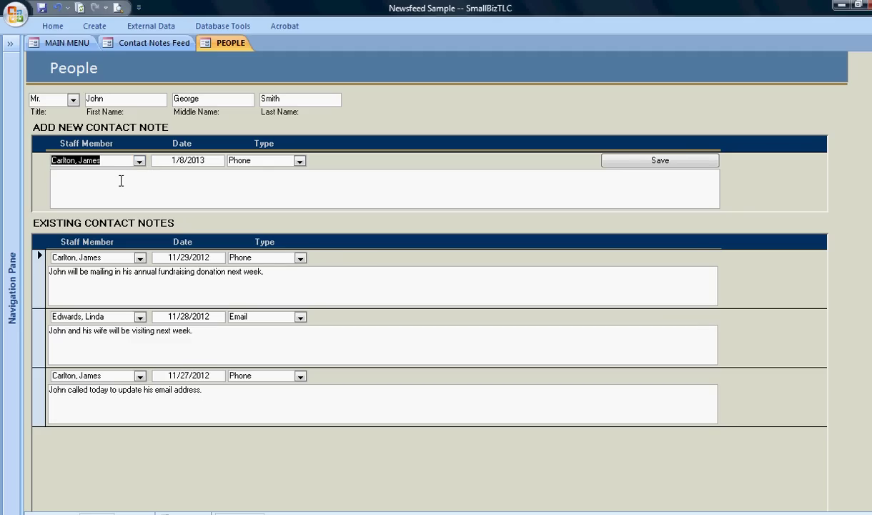
pyautogui.click(200, 175)
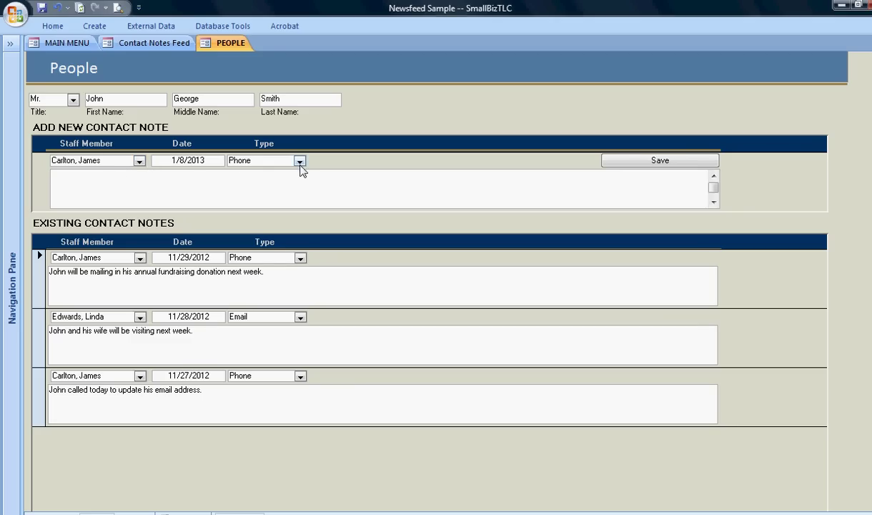
pyautogui.click(299, 162)
pyautogui.click(251, 183)
pyautogui.click(256, 188)
pyautogui.write('John will attend th')
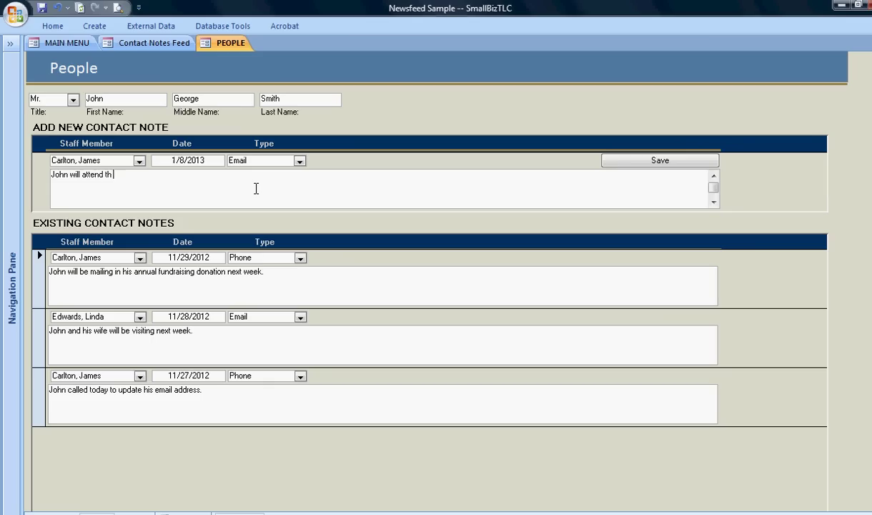
pyautogui.write('e gala dinner next week.')
pyautogui.click(648, 161)
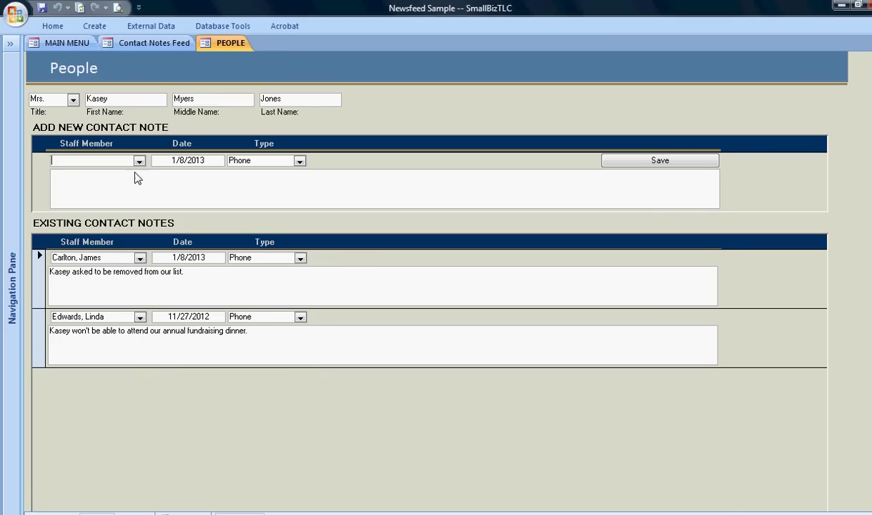
# - Save a note from the second staff member saying the contact's daughter got into Harvard
pyautogui.click(139, 161)
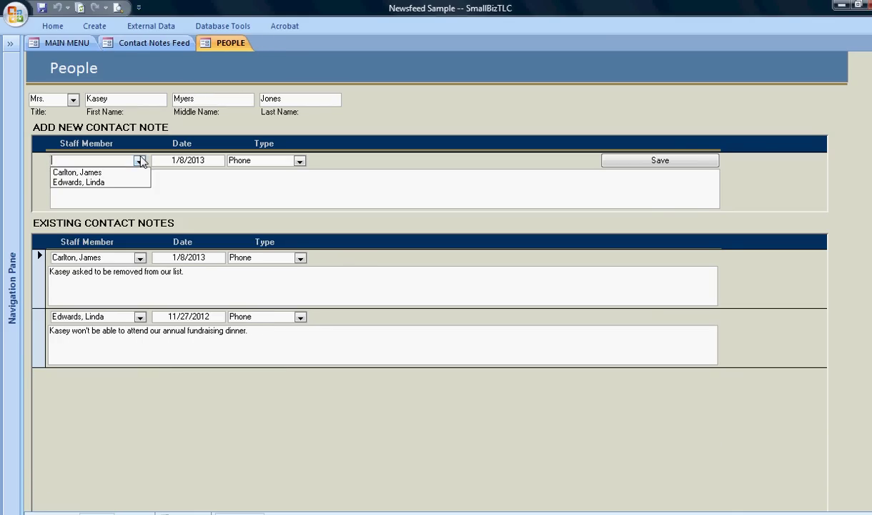
pyautogui.click(107, 185)
pyautogui.click(100, 173)
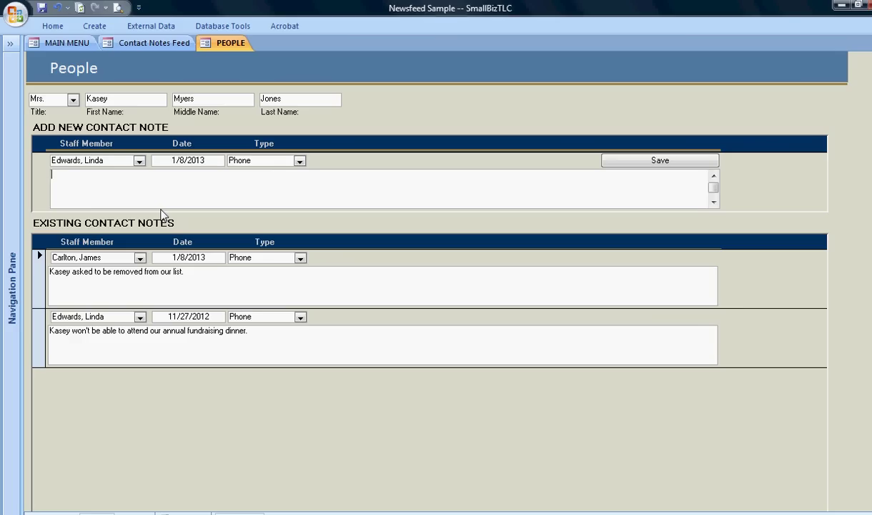
pyautogui.write("Kasey's daughter got into Harvard!")
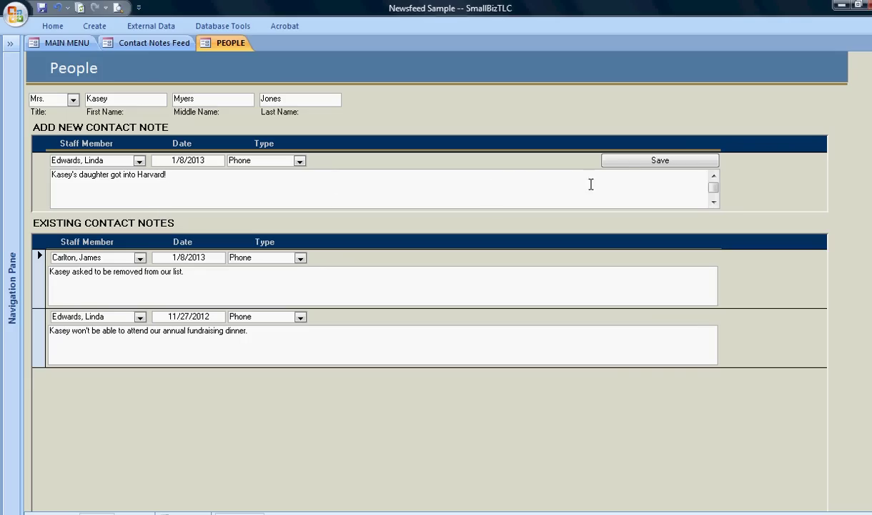
pyautogui.click(661, 161)
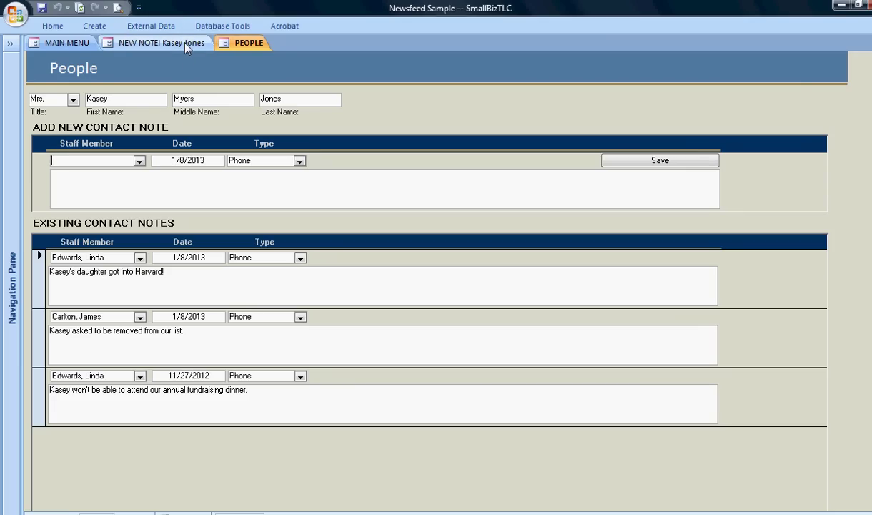
# - Check the Harvard note atop the NEW NOTE! feed tab and bring up its view menu
pyautogui.click(178, 43)
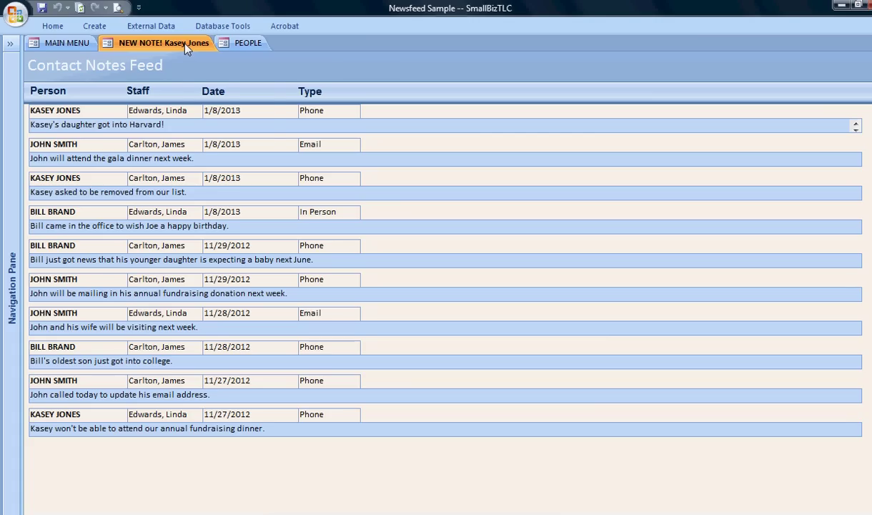
pyautogui.rightClick(185, 43)
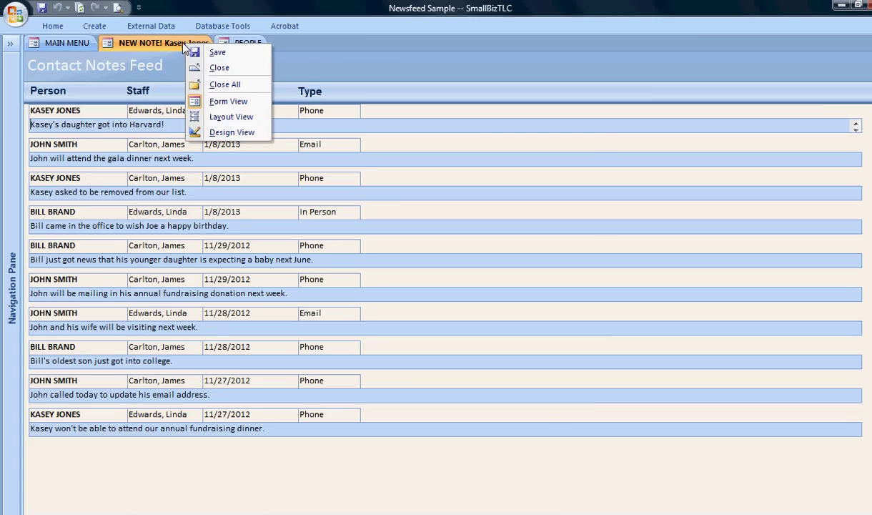
# - Switch the feed form to Design view and inspect the two unbound record-count boxes' properties
pyautogui.click(236, 132)
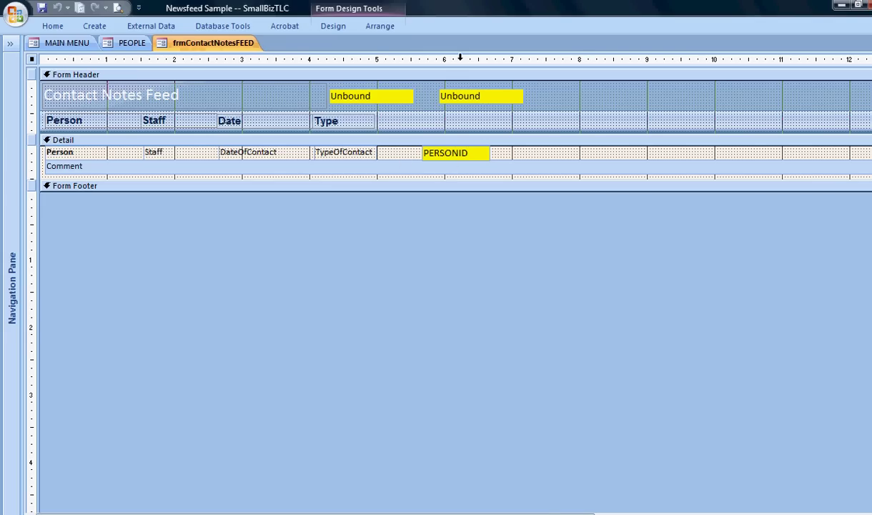
pyautogui.doubleClick(390, 100)
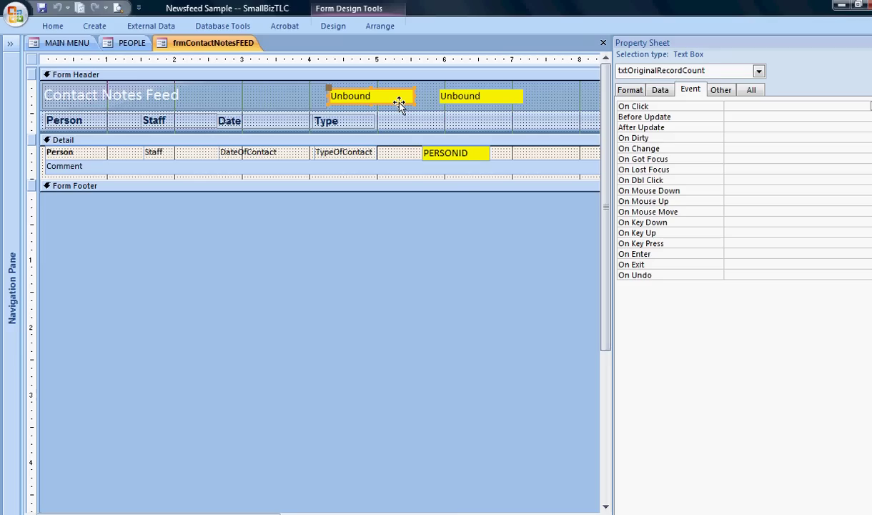
pyautogui.click(474, 95)
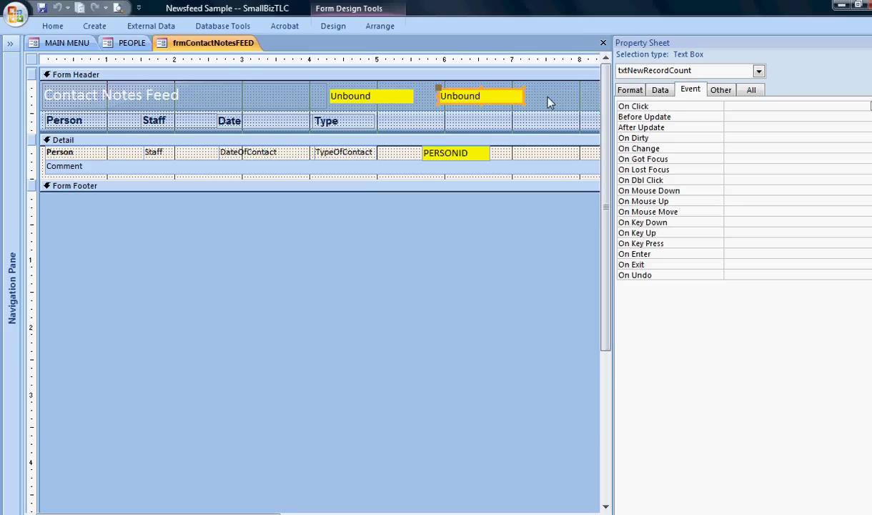
# - Inspect the Person box's double-click event, then reselect txtOriginalRecordCount and txtNewRecordCount
pyautogui.click(93, 160)
pyautogui.click(93, 150)
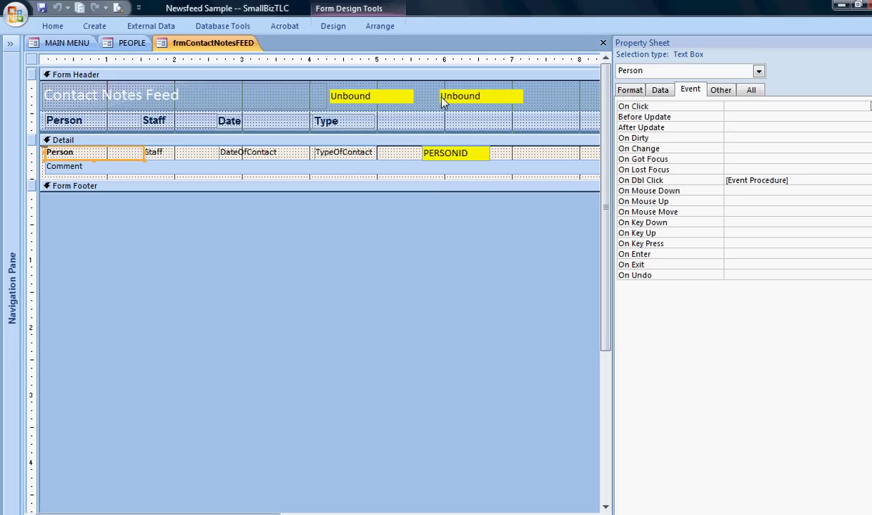
pyautogui.click(376, 100)
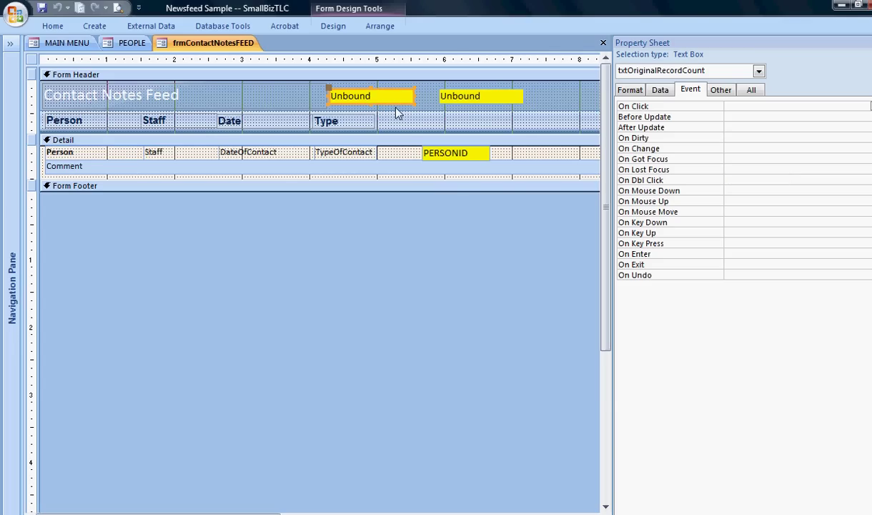
pyautogui.click(474, 100)
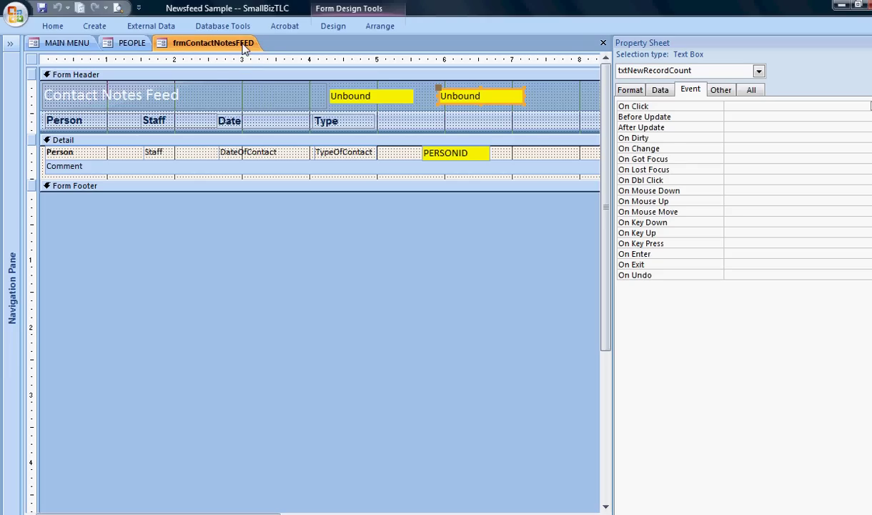
# - Review txtOriginalRecordCount's data, then the form's On Timer event procedure with Timer Interval 3000
pyautogui.click(373, 96)
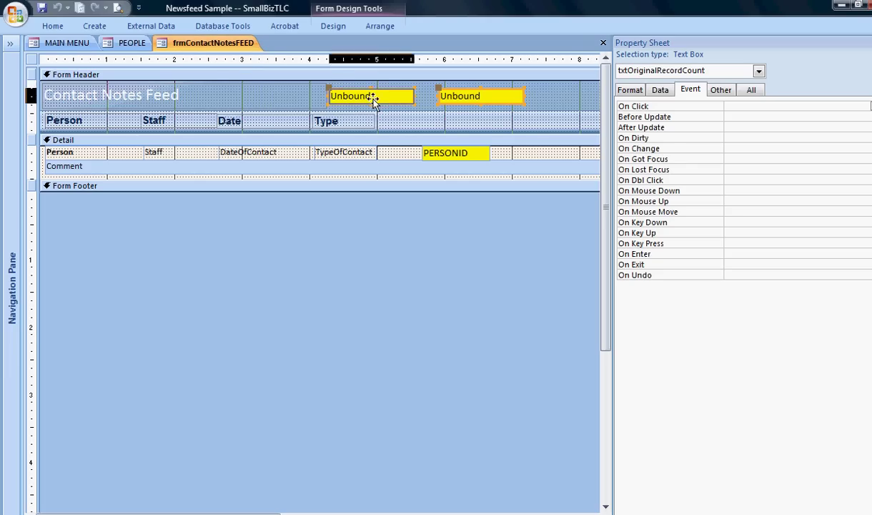
pyautogui.click(661, 91)
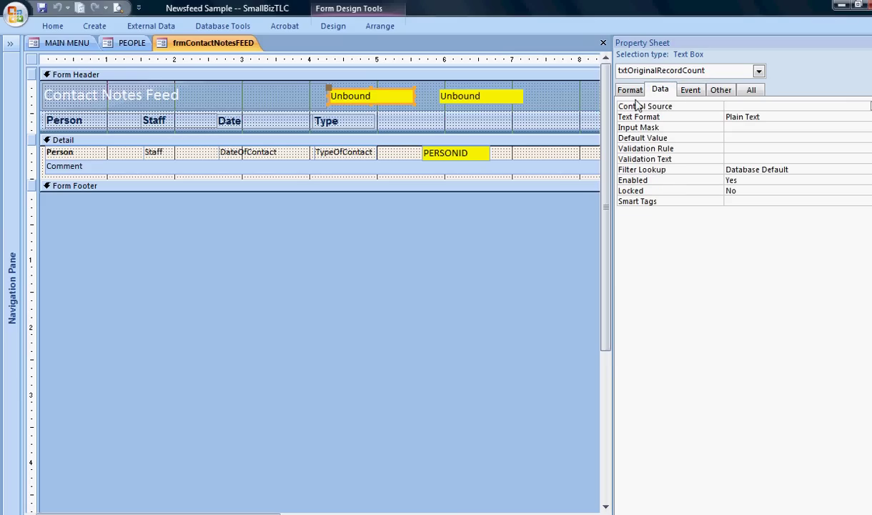
pyautogui.click(33, 59)
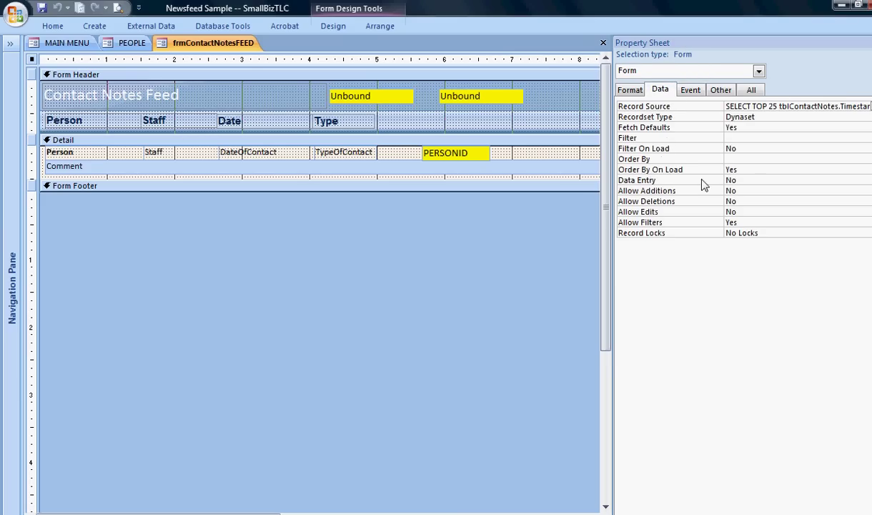
pyautogui.click(689, 91)
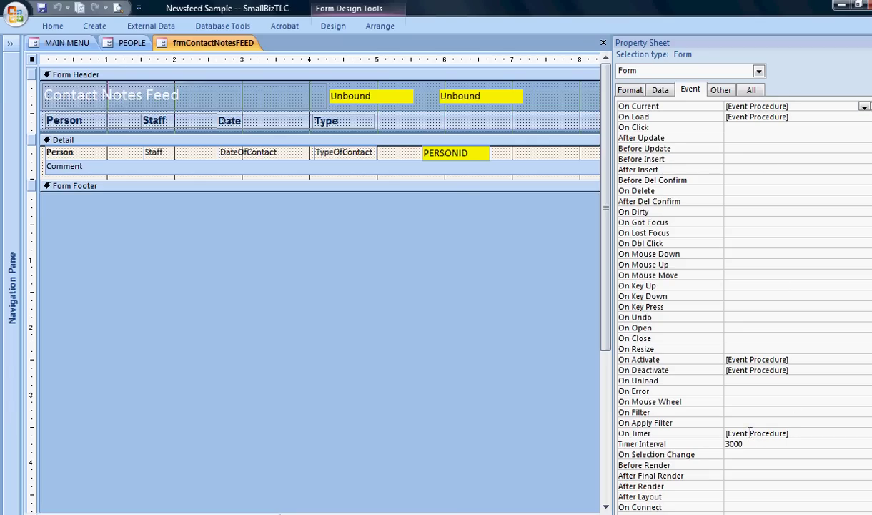
pyautogui.click(749, 432)
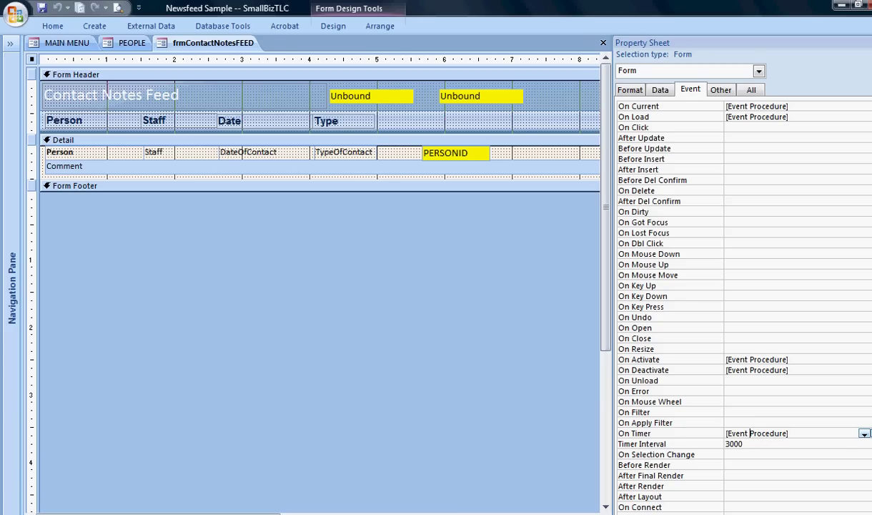
# - Open the On Timer builder to view the Form_Timer procedure in the VBA editor
pyautogui.click(864, 433)
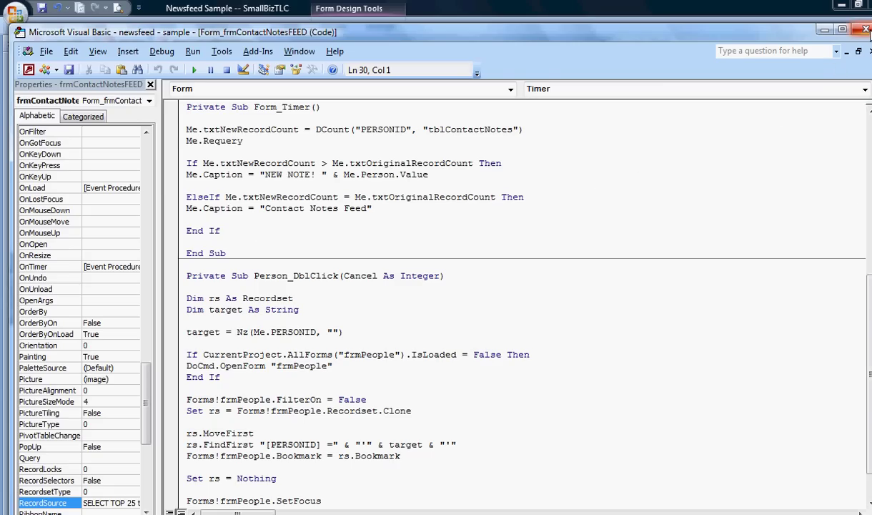
# - Close the VBA editor and Property Sheet, and return the feed form to Form view
pyautogui.click(865, 29)
pyautogui.click(866, 52)
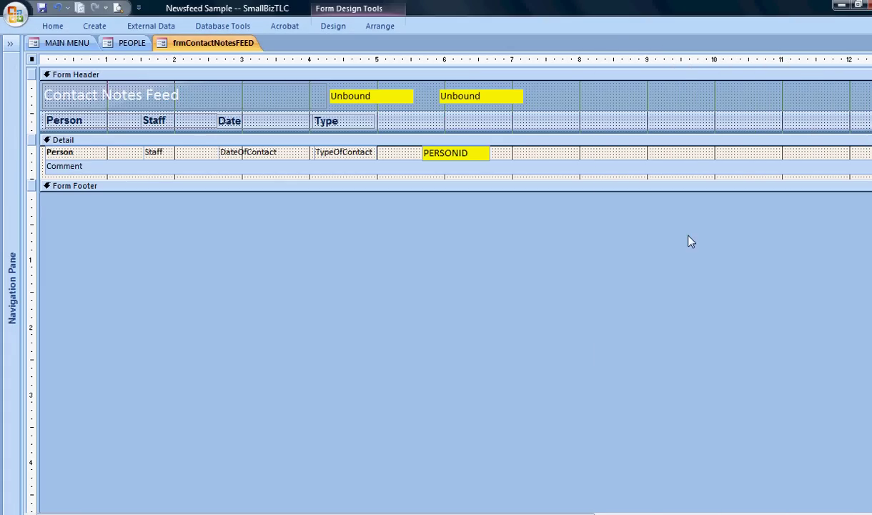
pyautogui.rightClick(202, 43)
pyautogui.click(229, 98)
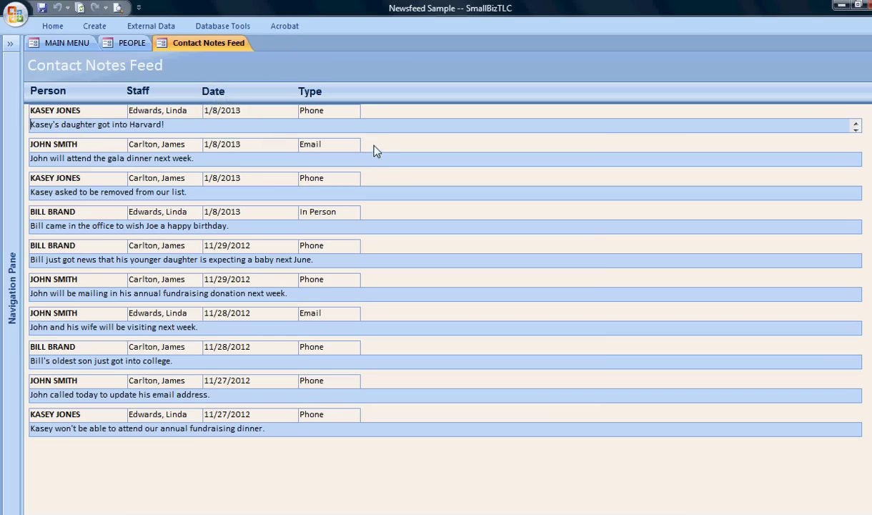